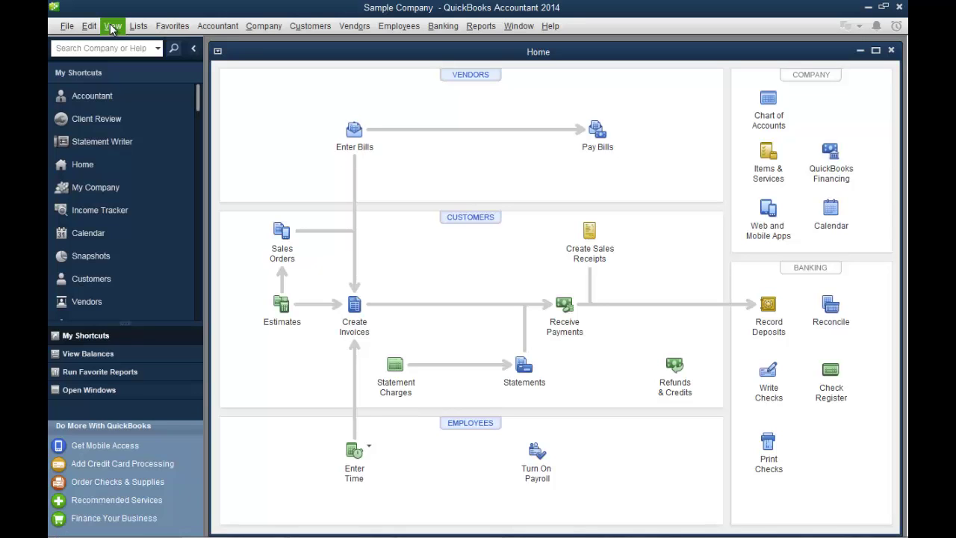
Move the icon bar to the top and stretch the Home page to the workspace's right edge.
left_click(111, 28)
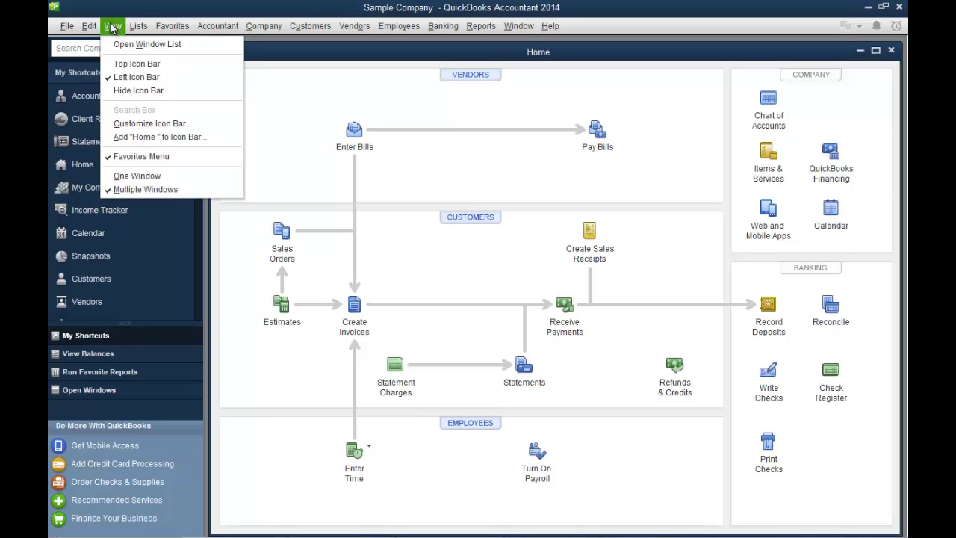
left_click(114, 65)
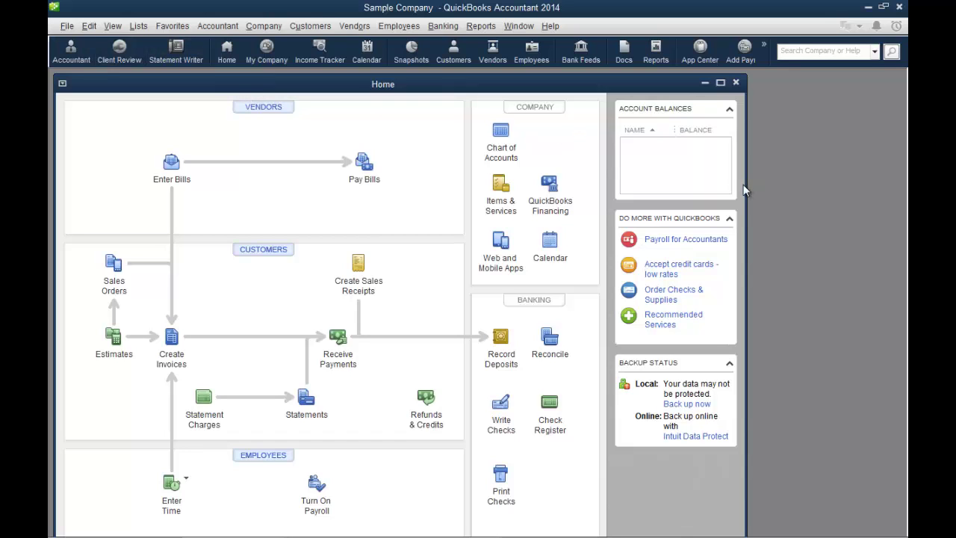
left_click_drag(766, 183, 904, 182)
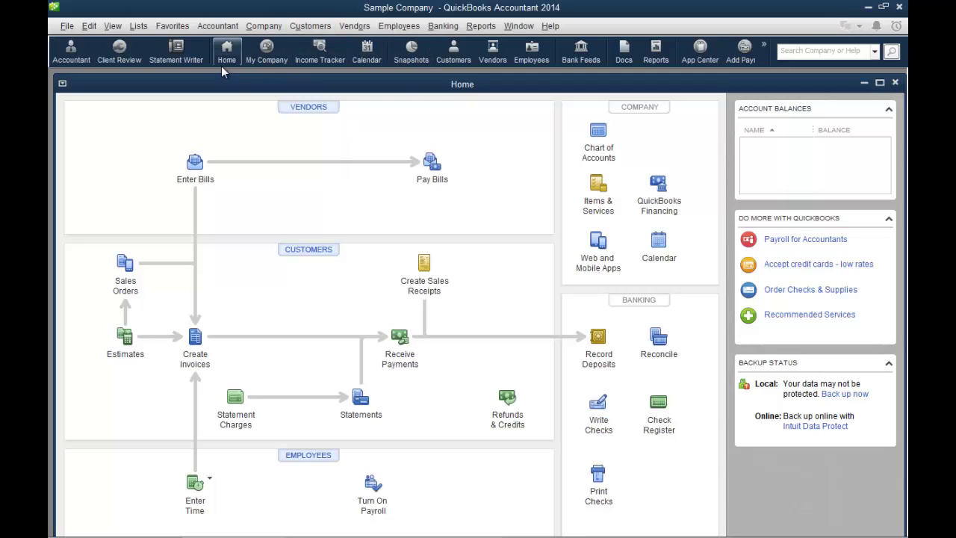
Turn on 'colored icons/light background on the Top Icon Bar' in Desktop View preferences.
left_click(89, 26)
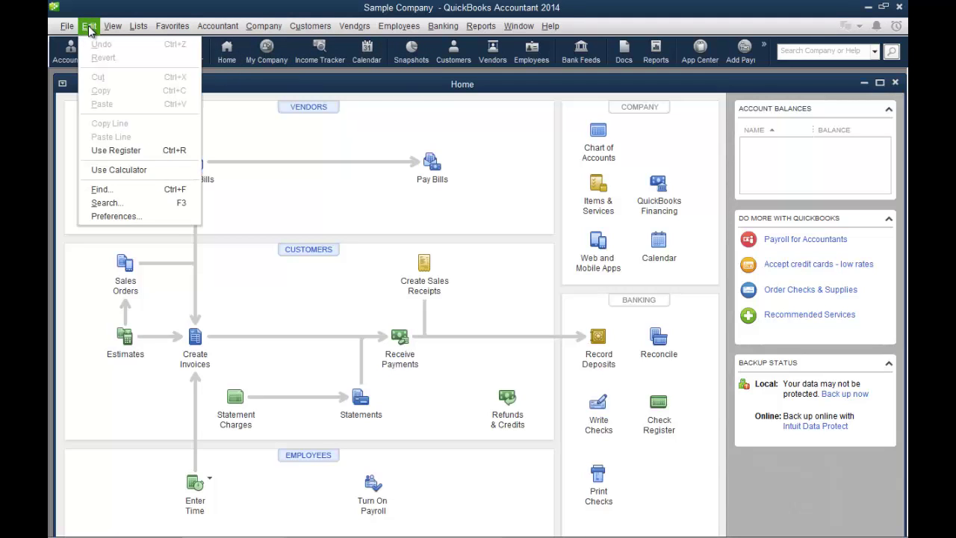
left_click(115, 217)
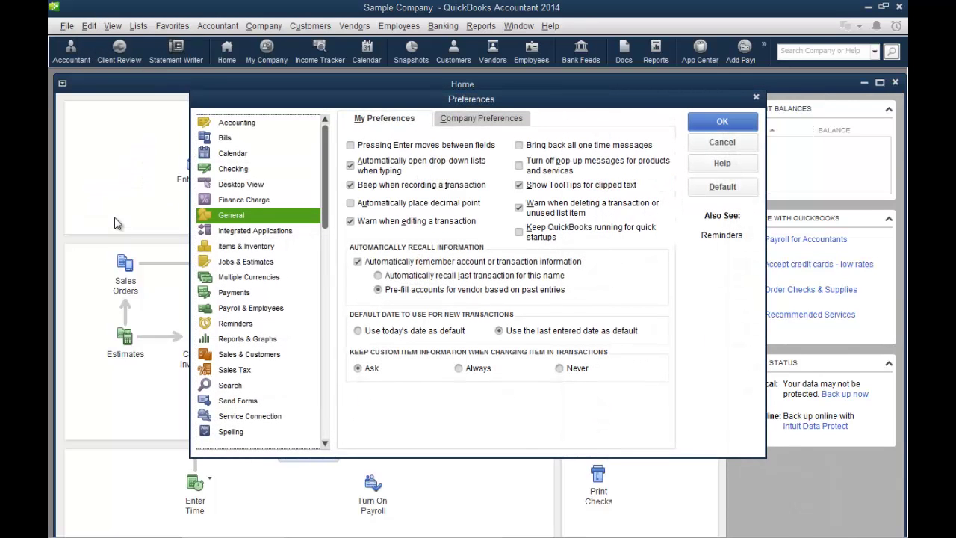
left_click(243, 187)
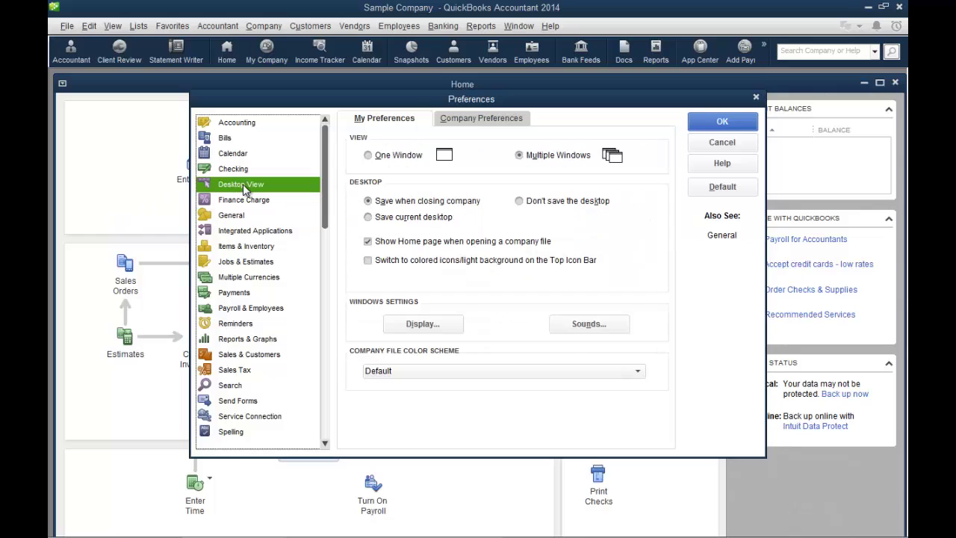
left_click(368, 261)
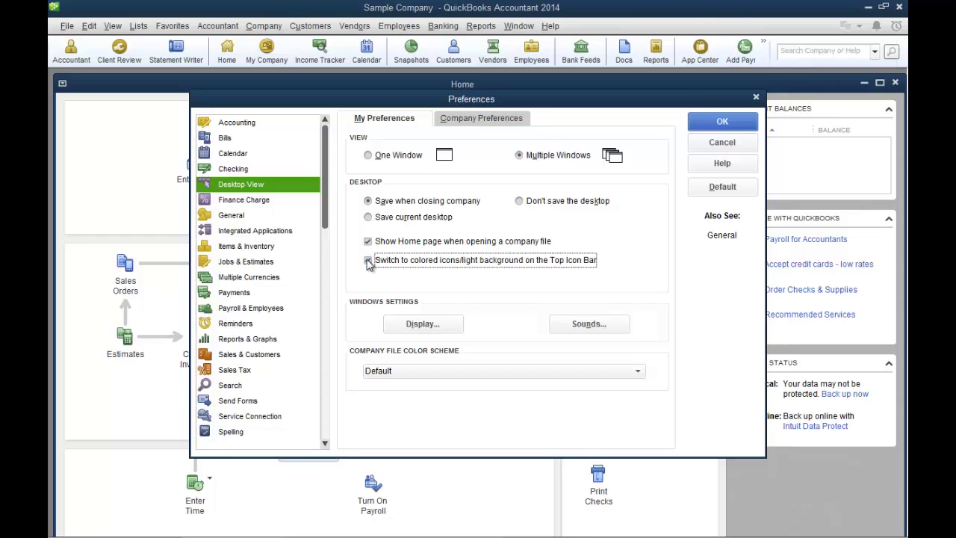
left_click(722, 124)
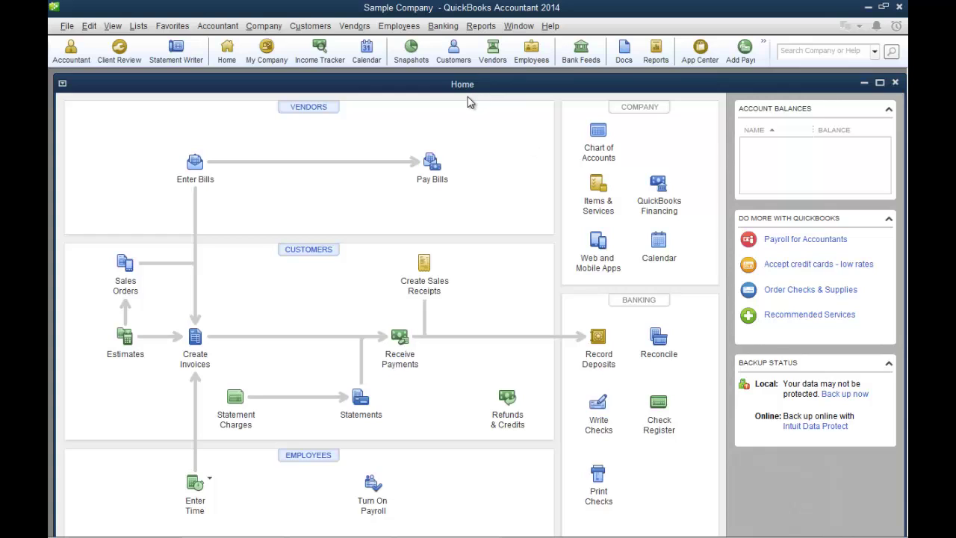
Run the Reports > List > Account Listing report for Sample Company.
left_click(485, 29)
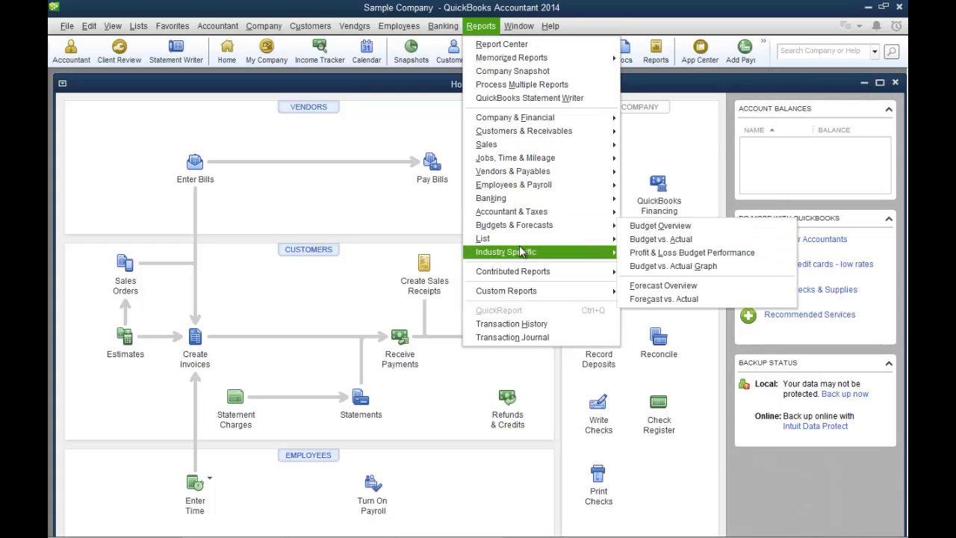
mouse_move(521, 244)
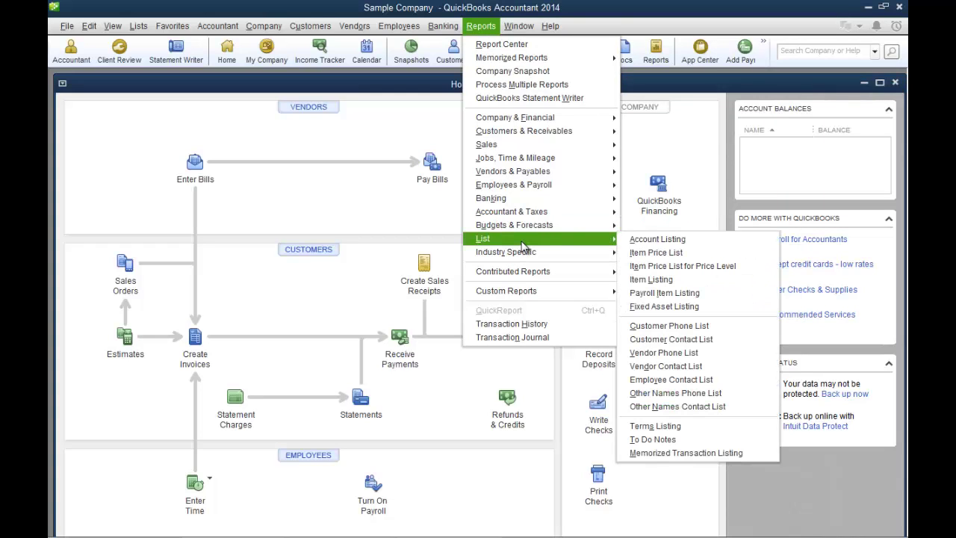
left_click(639, 240)
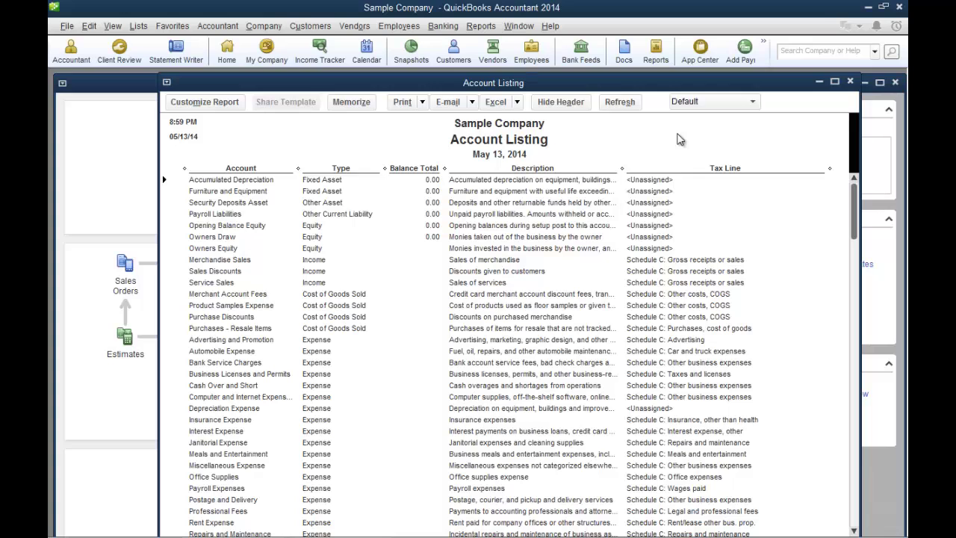
Delete Add Payroll in Customize Icon Bar so the bar ends with App Center and Credit Cards.
left_click(763, 46)
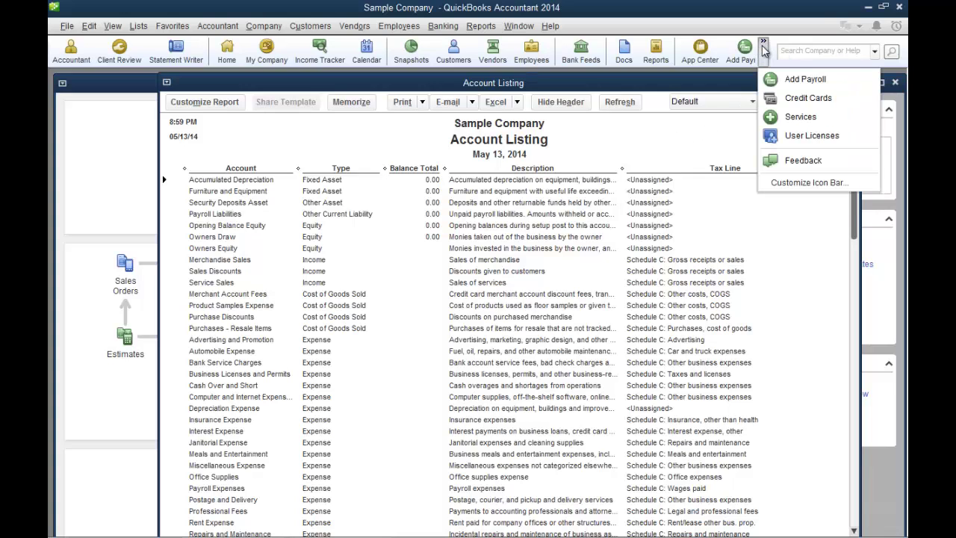
left_click(777, 187)
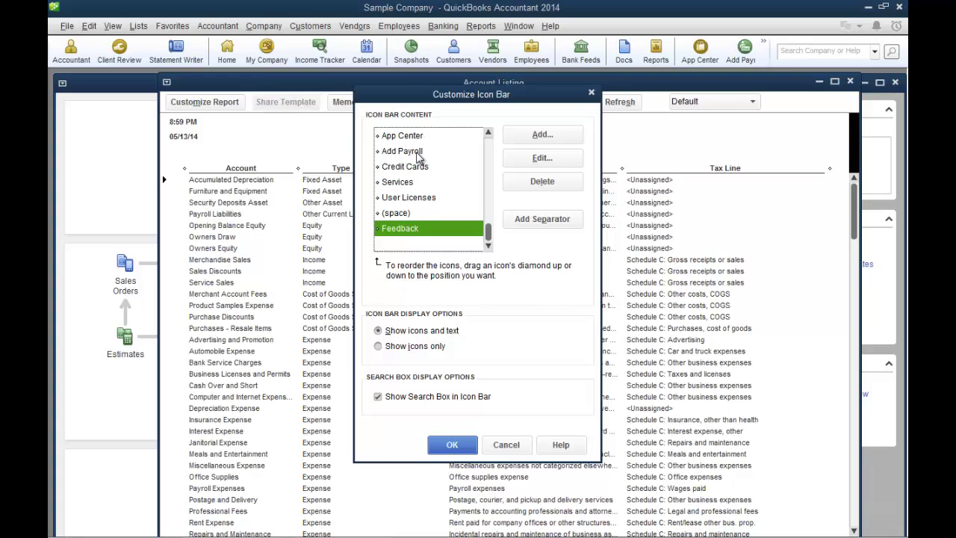
left_click(419, 157)
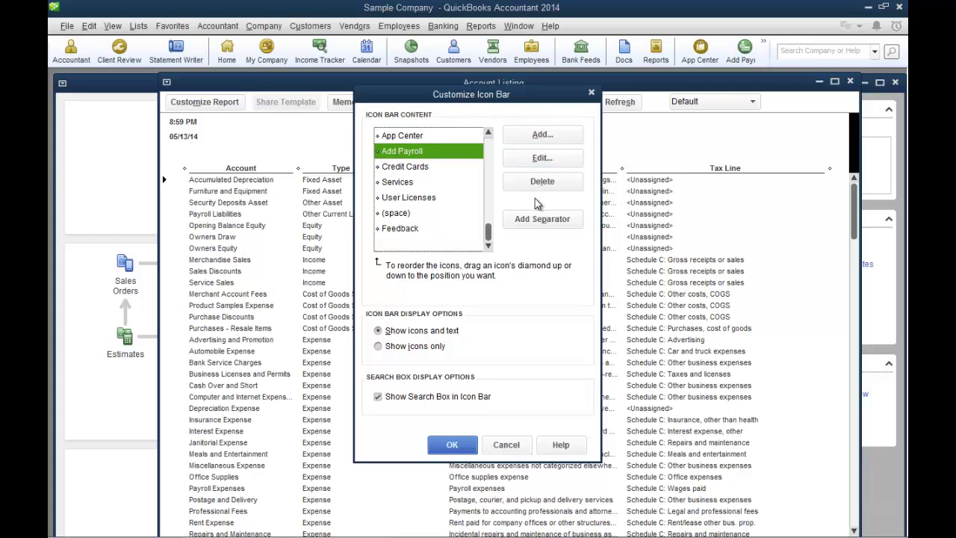
left_click(543, 182)
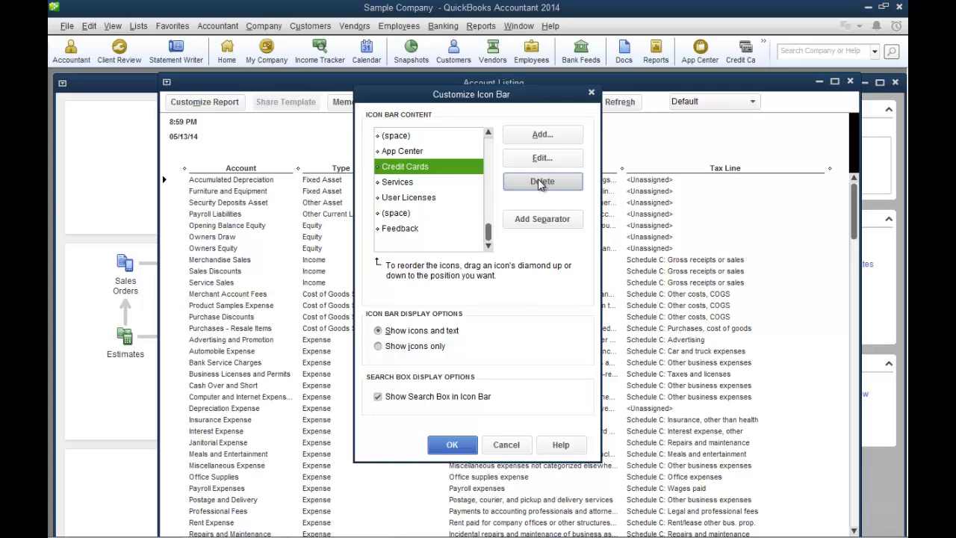
left_click(449, 447)
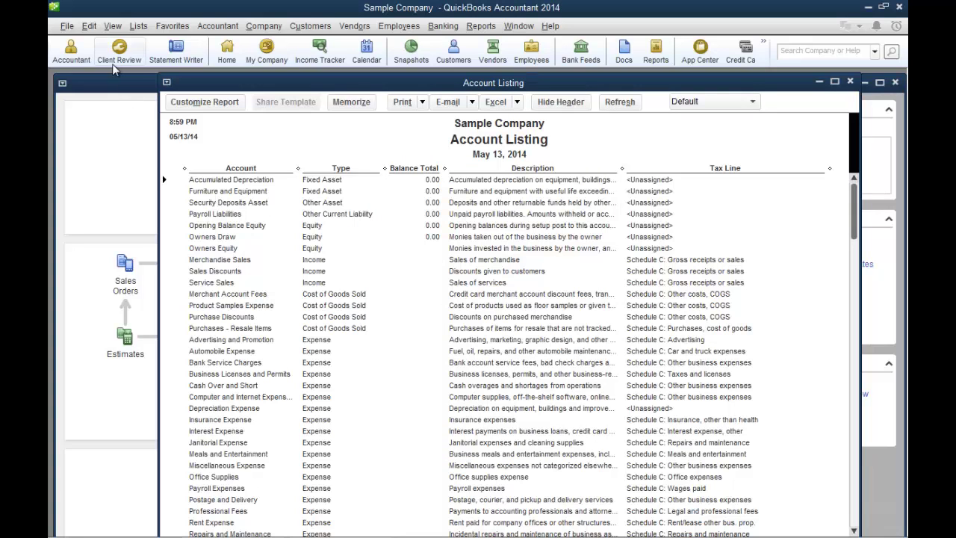
Add an 'Account Listing' icon bar shortcut using the green icon.
left_click(89, 28)
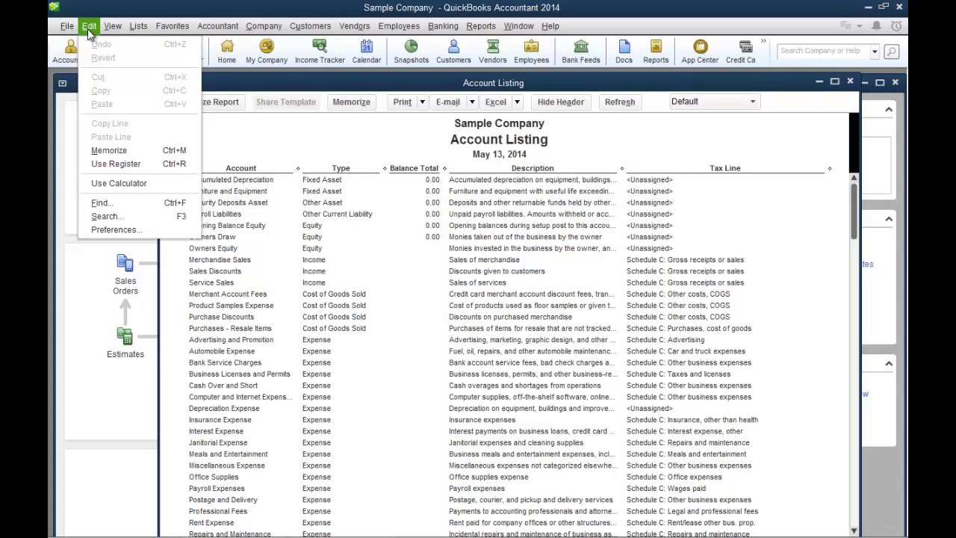
mouse_move(112, 26)
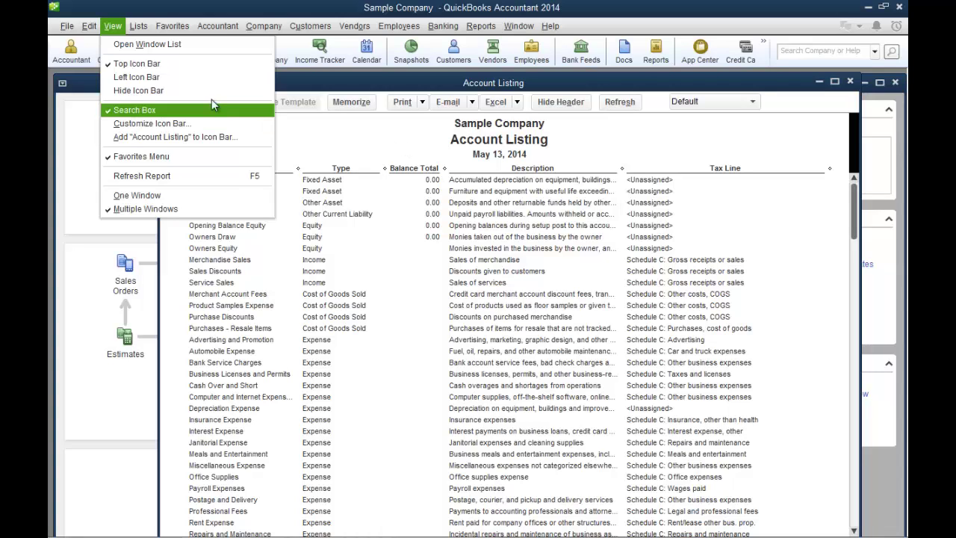
left_click(201, 137)
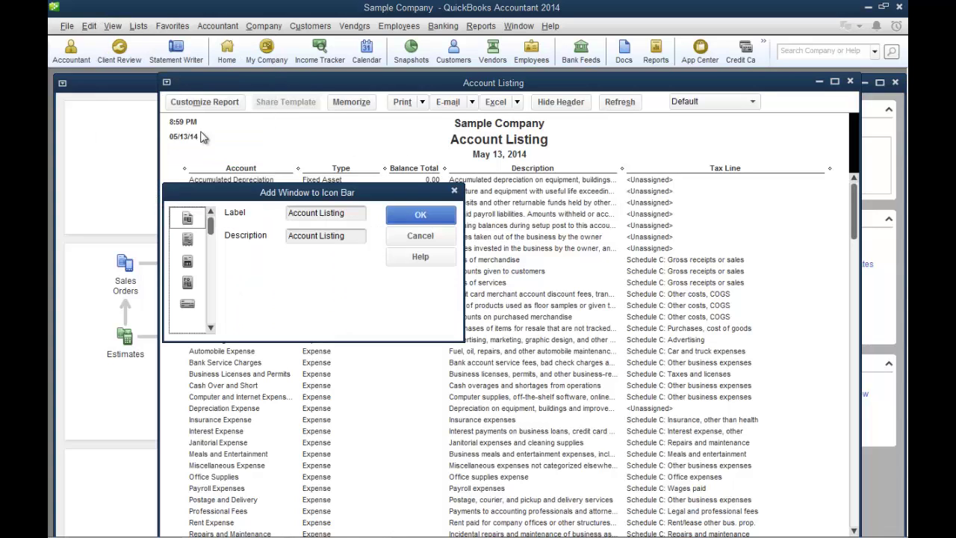
left_click_drag(212, 222, 208, 295)
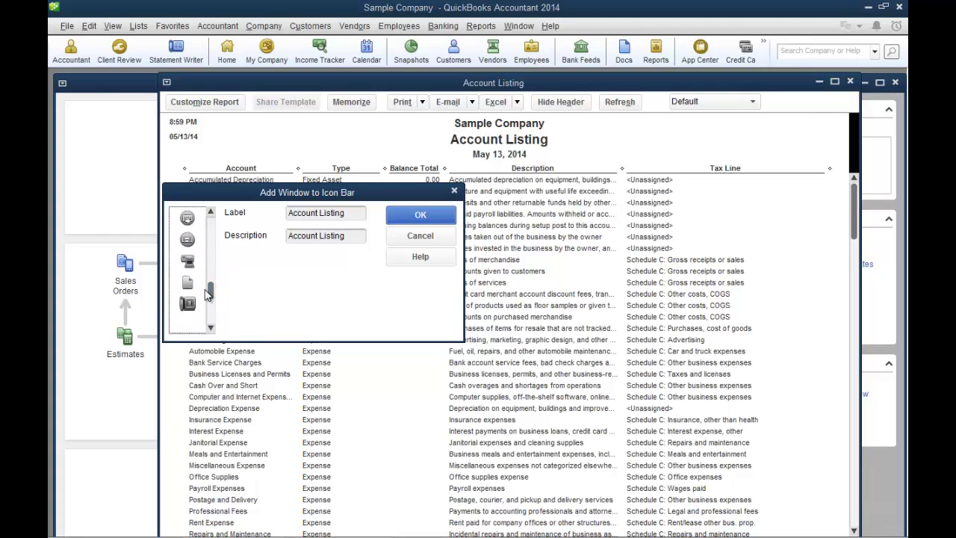
mouse_move(208, 295)
left_mouse_down()
mouse_move(209, 314)
mouse_move(210, 281)
mouse_move(211, 323)
mouse_move(208, 314)
left_mouse_up()
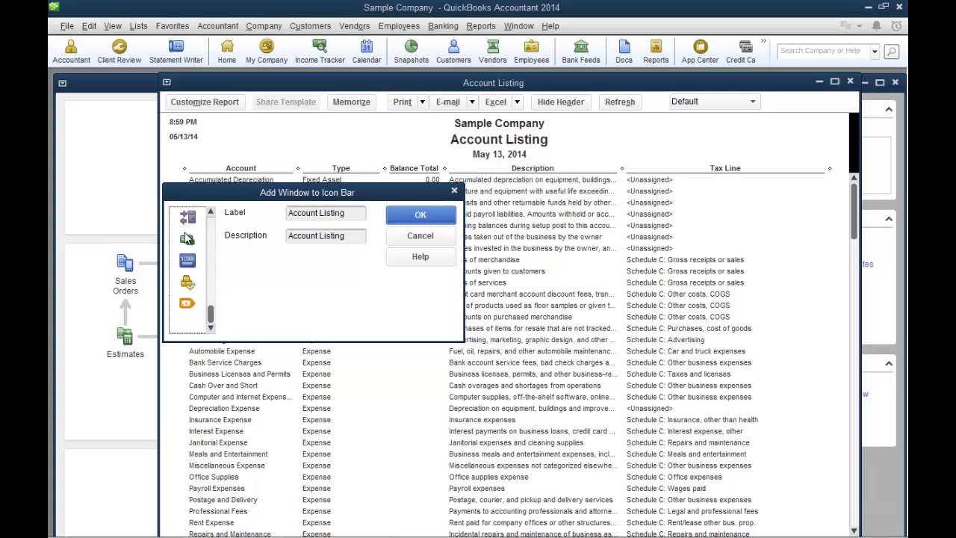
left_click(187, 241)
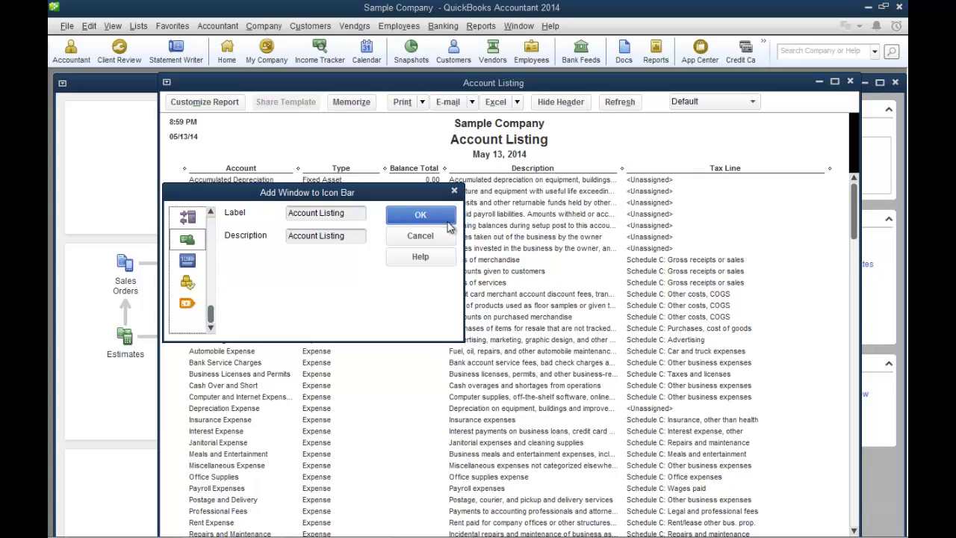
left_click(424, 215)
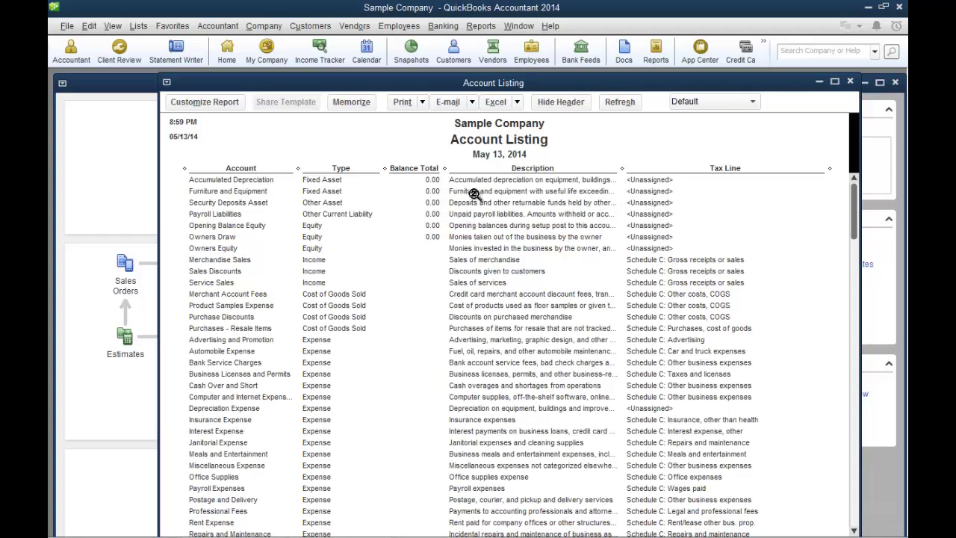
Open Account Listing from the overflow shortcut, then close both Account Listing report windows.
left_click(763, 47)
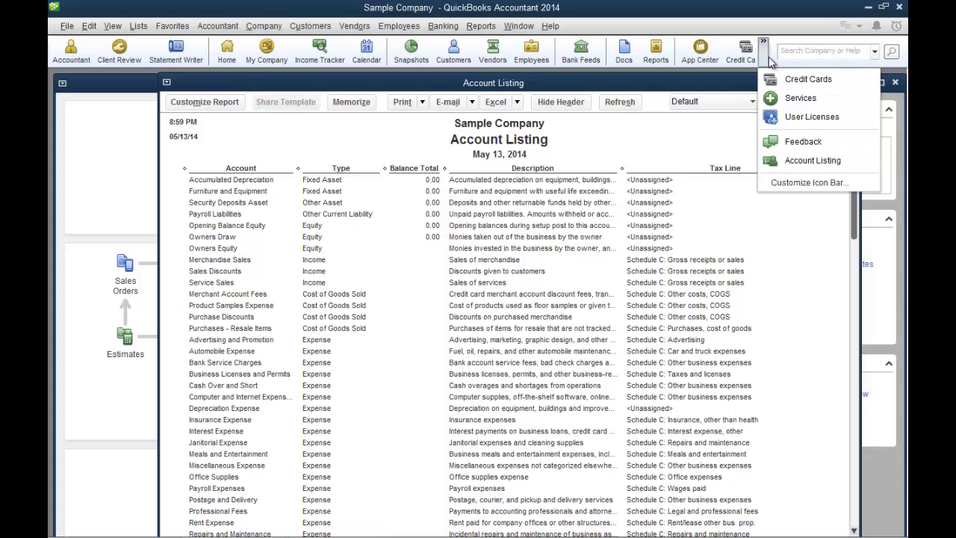
left_click(776, 155)
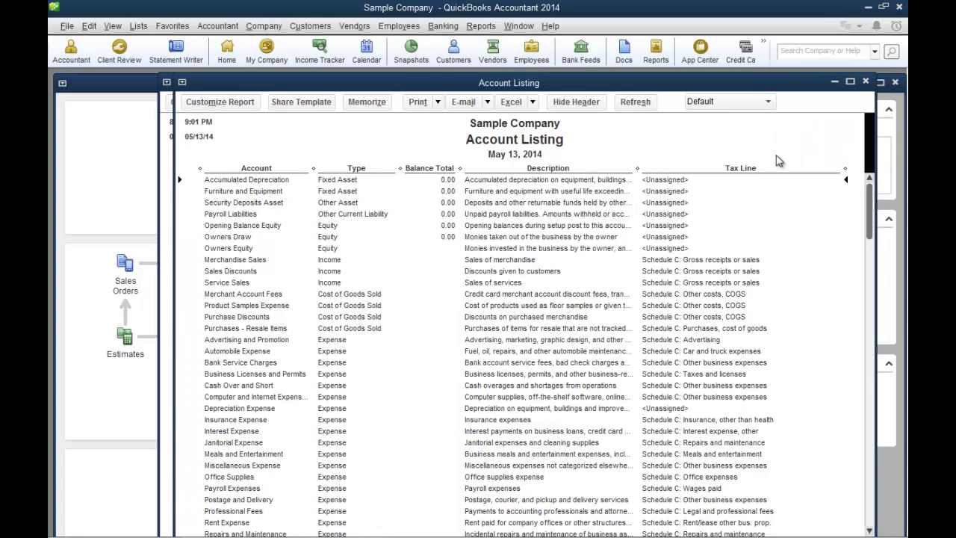
left_click(866, 82)
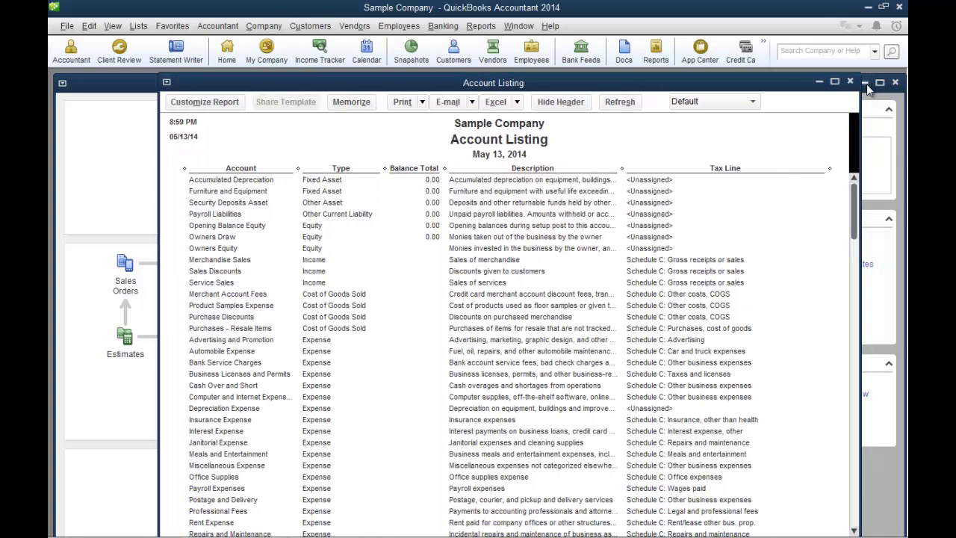
left_click(850, 82)
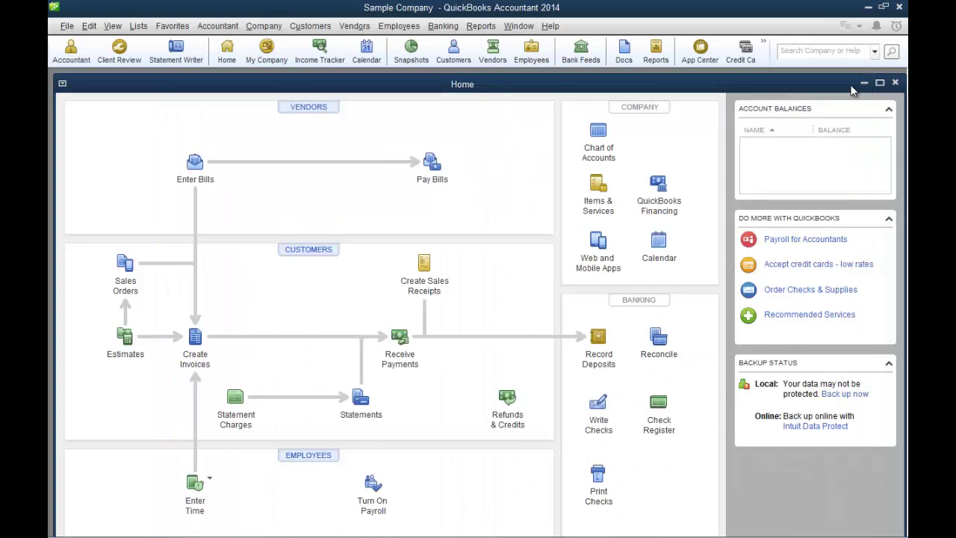
Reopen Account Listing from the overflow menu and close it again.
left_click(763, 42)
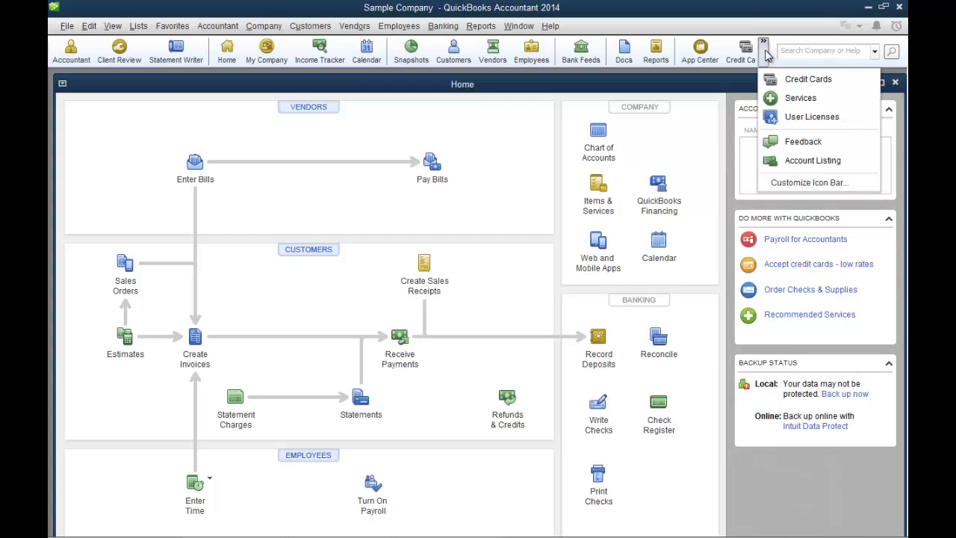
left_click(771, 167)
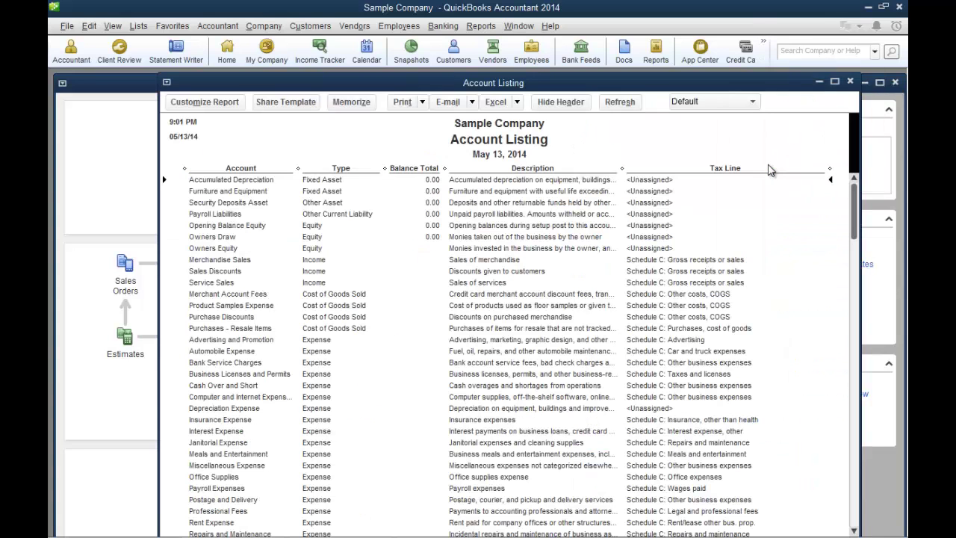
left_click(853, 83)
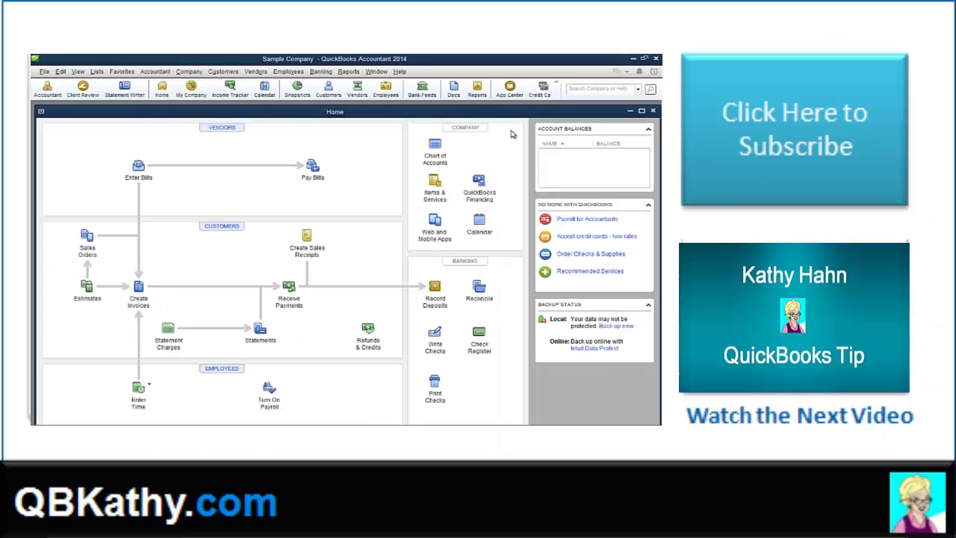
Launch the Account Listing report from its shortcut in the » overflow menu.
left_click(555, 88)
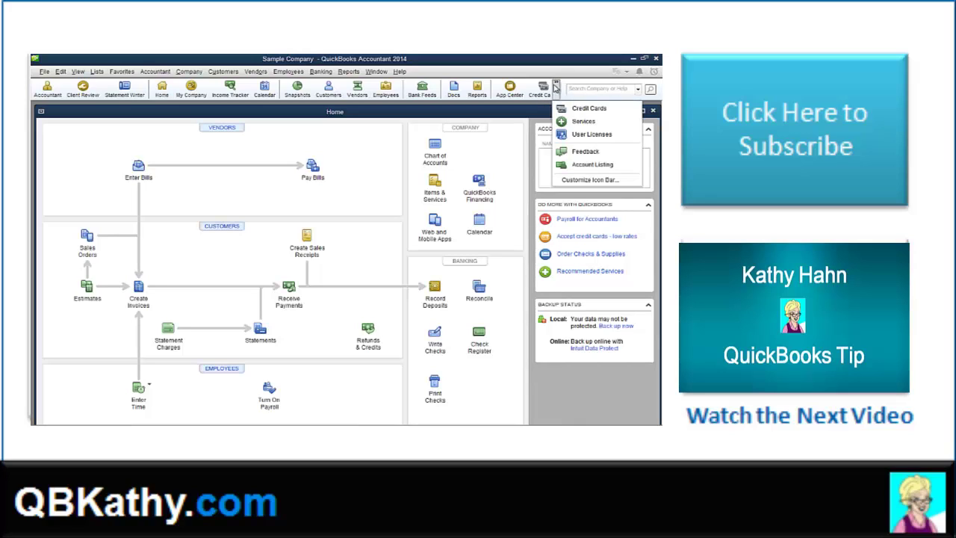
left_click(560, 168)
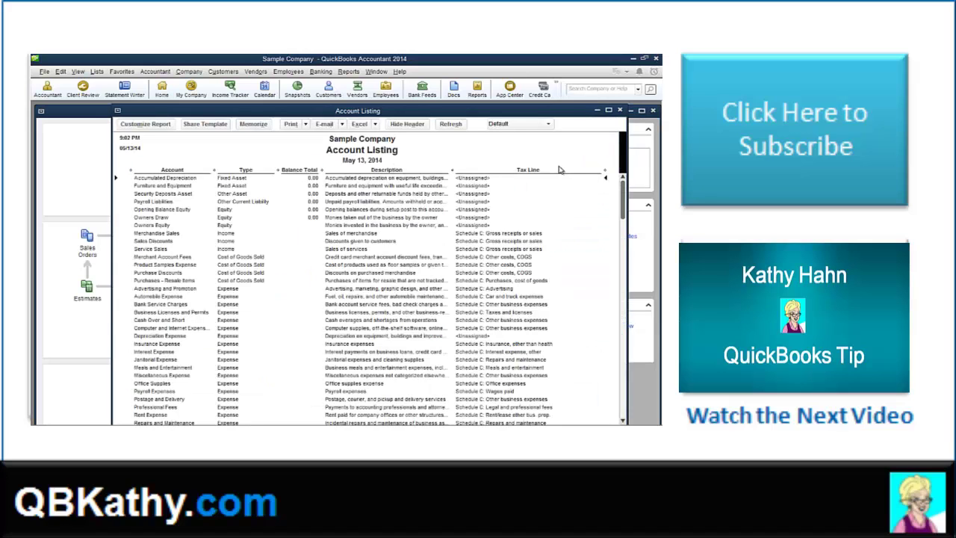